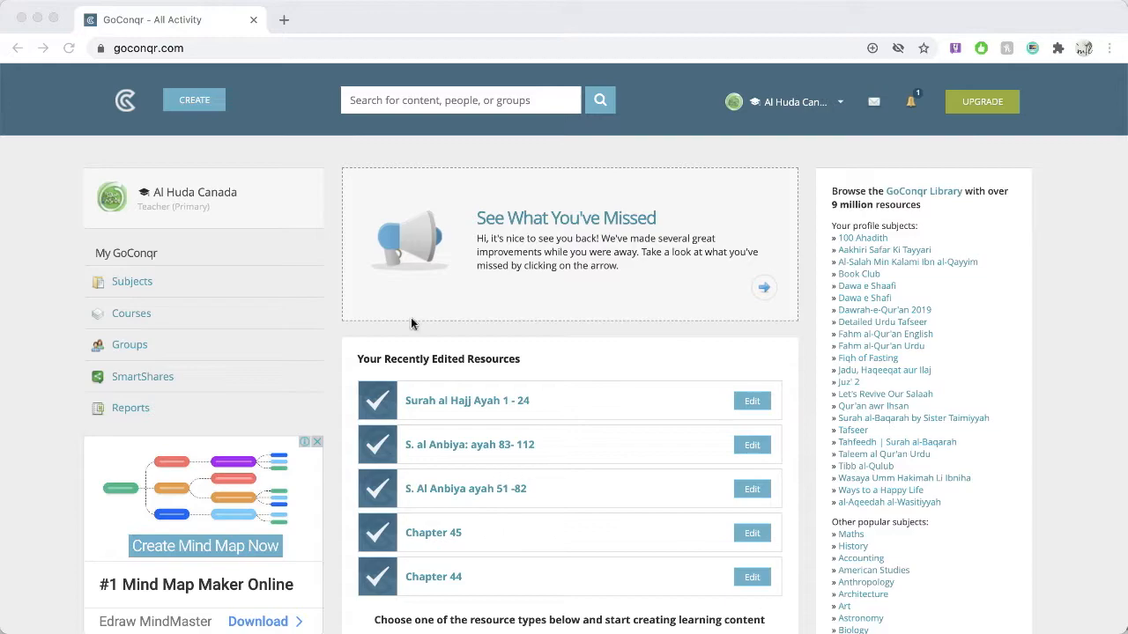
Step: Create a new quiz from the GoConqr home page
click(198, 133)
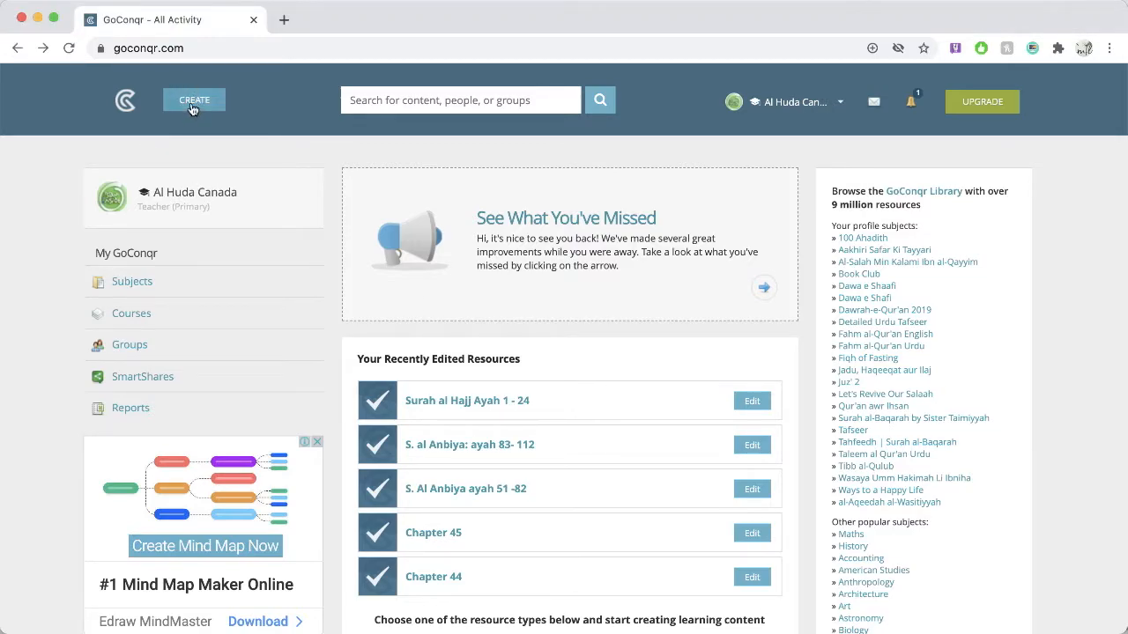
click(197, 107)
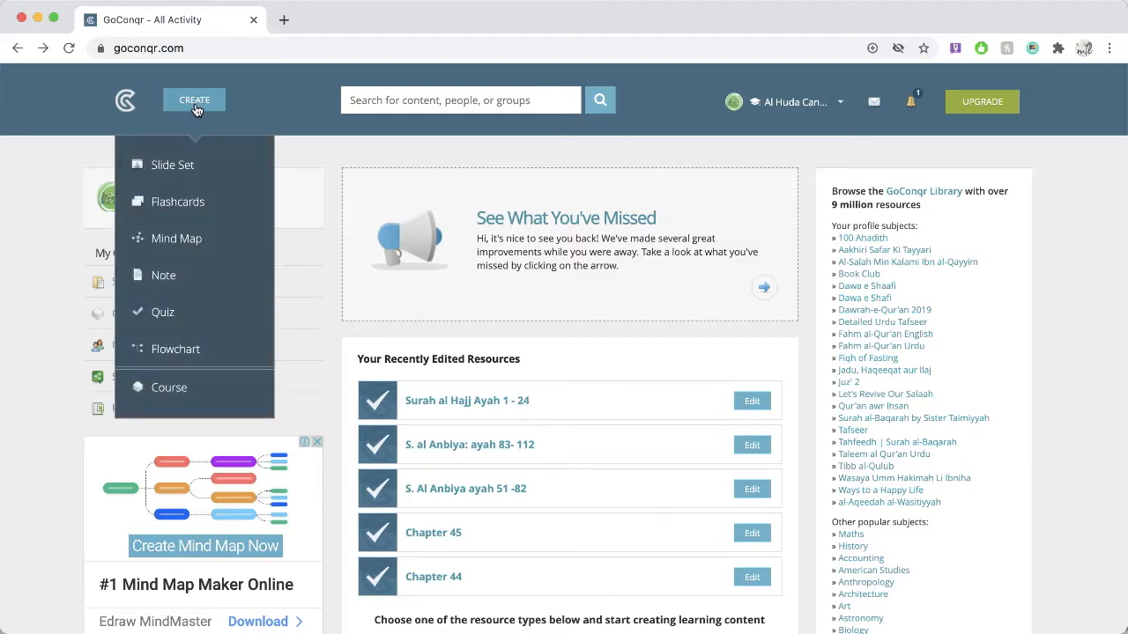
click(185, 319)
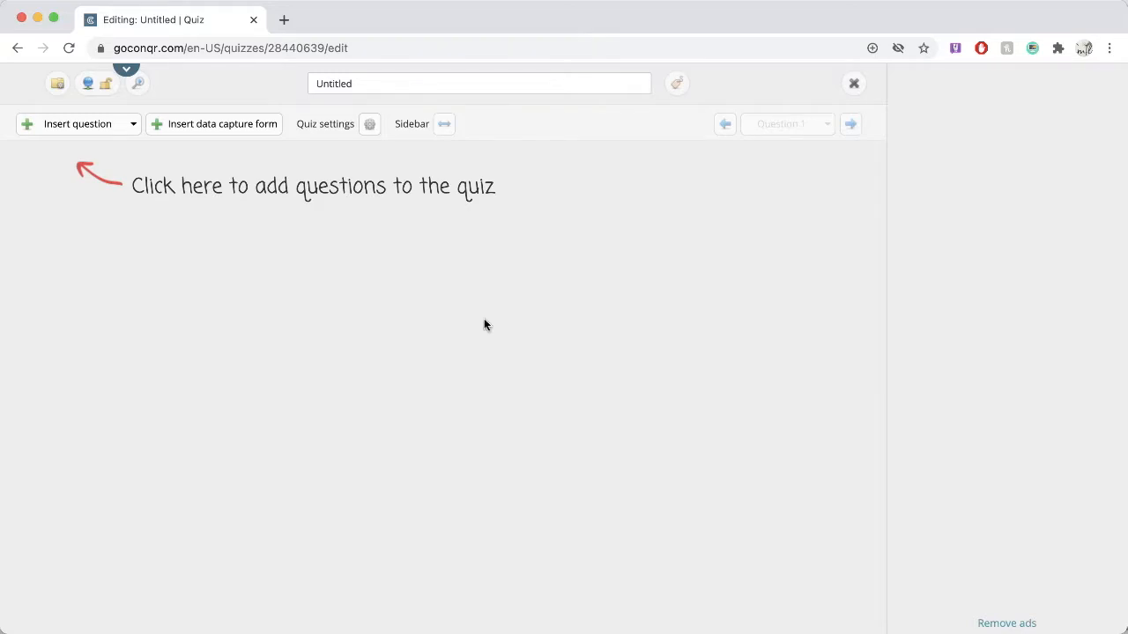
Step: Title the quiz "Test Quiz" in its resource details, save them, and decline the paid-plan upgrade offer
click(454, 82)
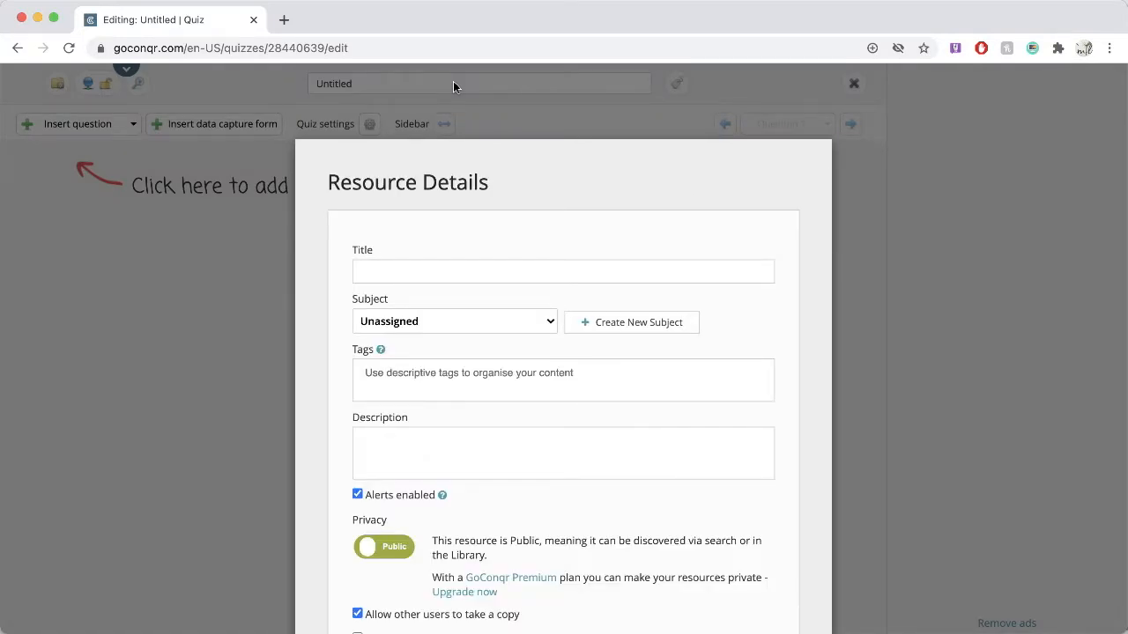
text(Test Quiz)
key(Tab)
click(420, 326)
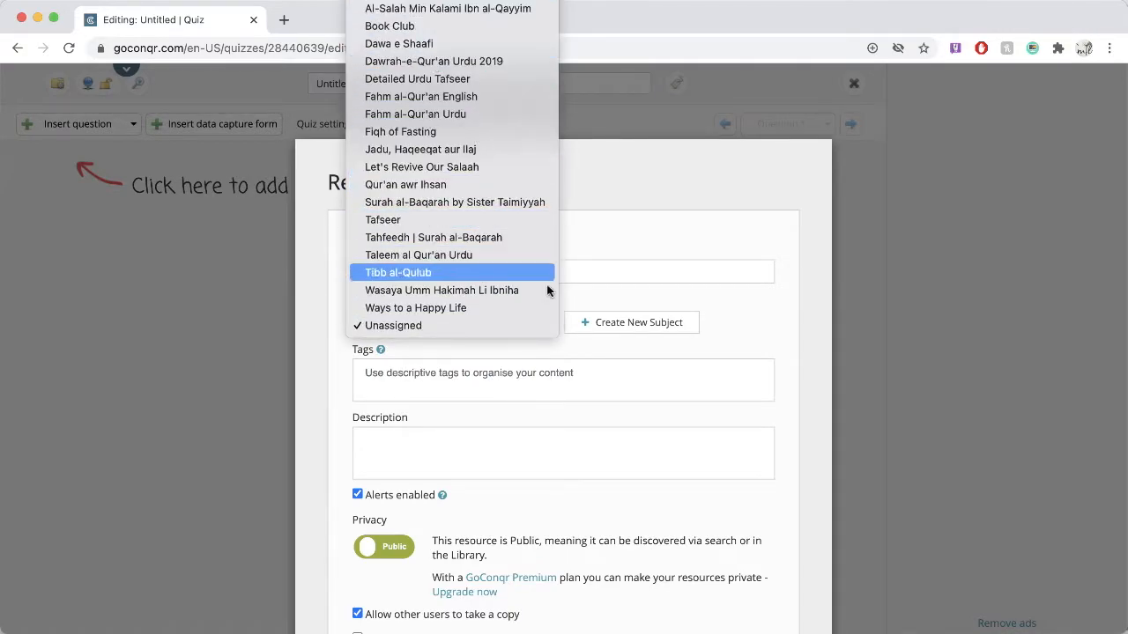
click(656, 296)
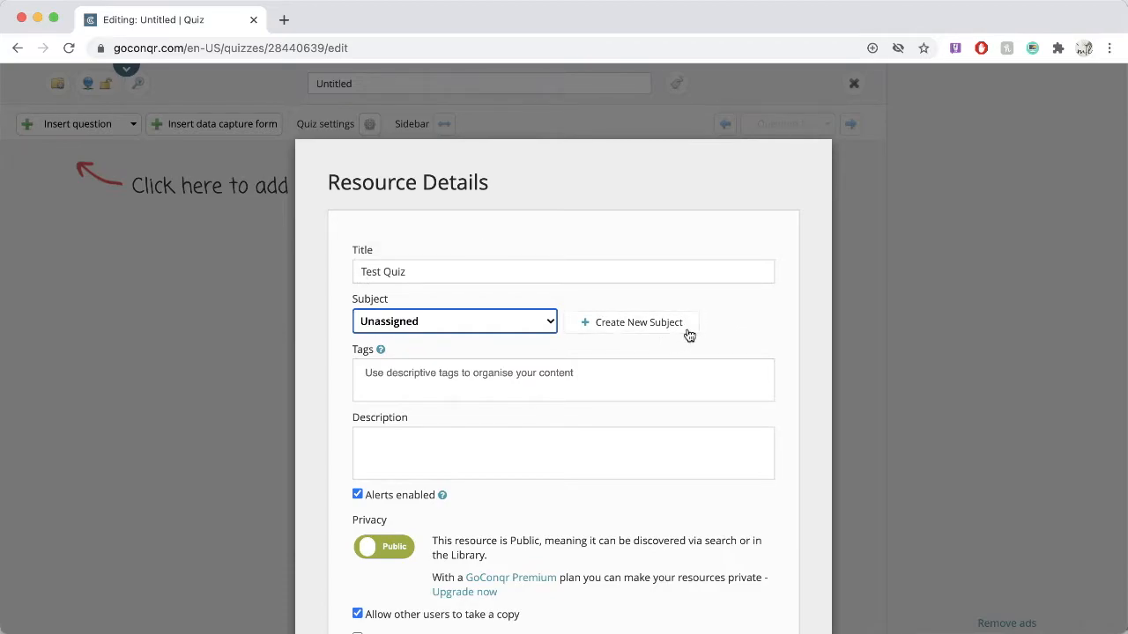
click(425, 450)
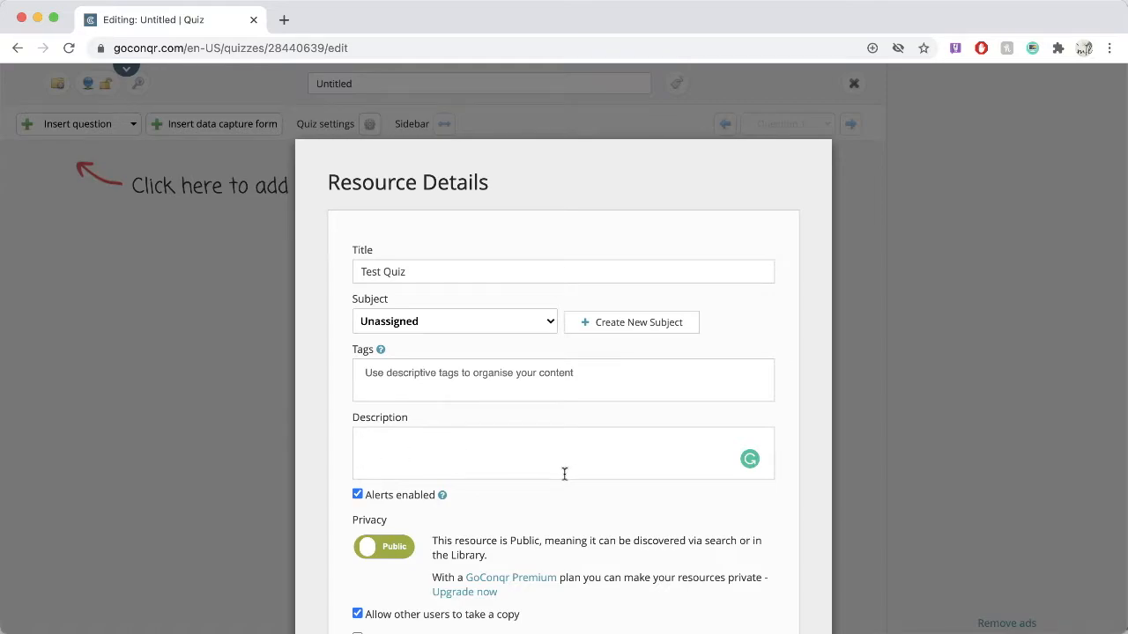
scroll(664, 496, down, 2)
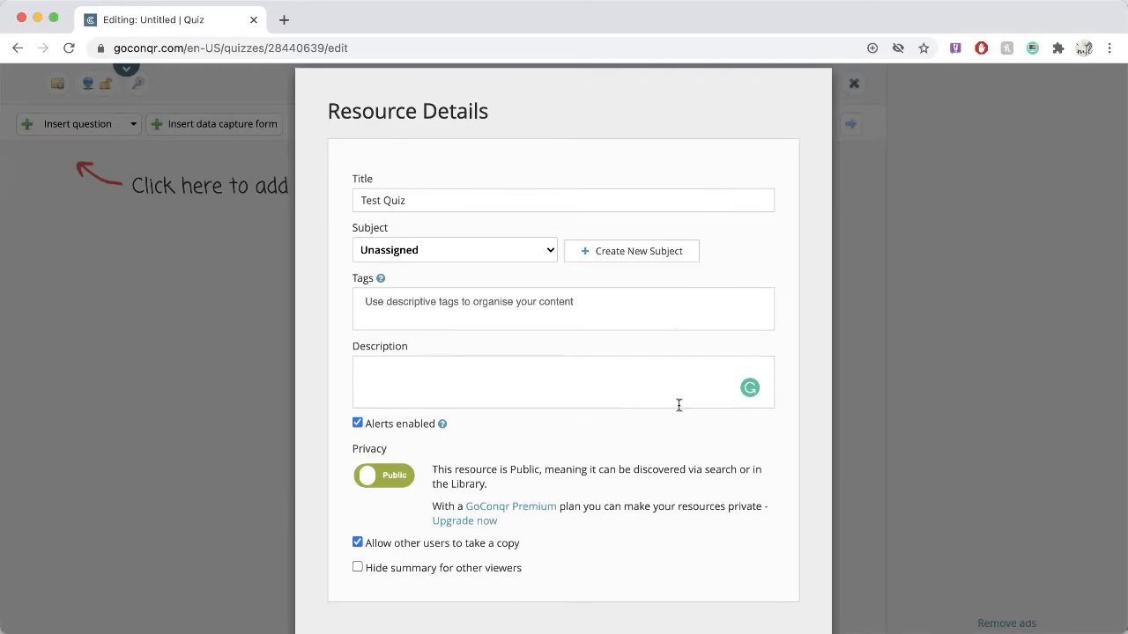
scroll(705, 392, up, 2)
scroll(722, 389, down, 4)
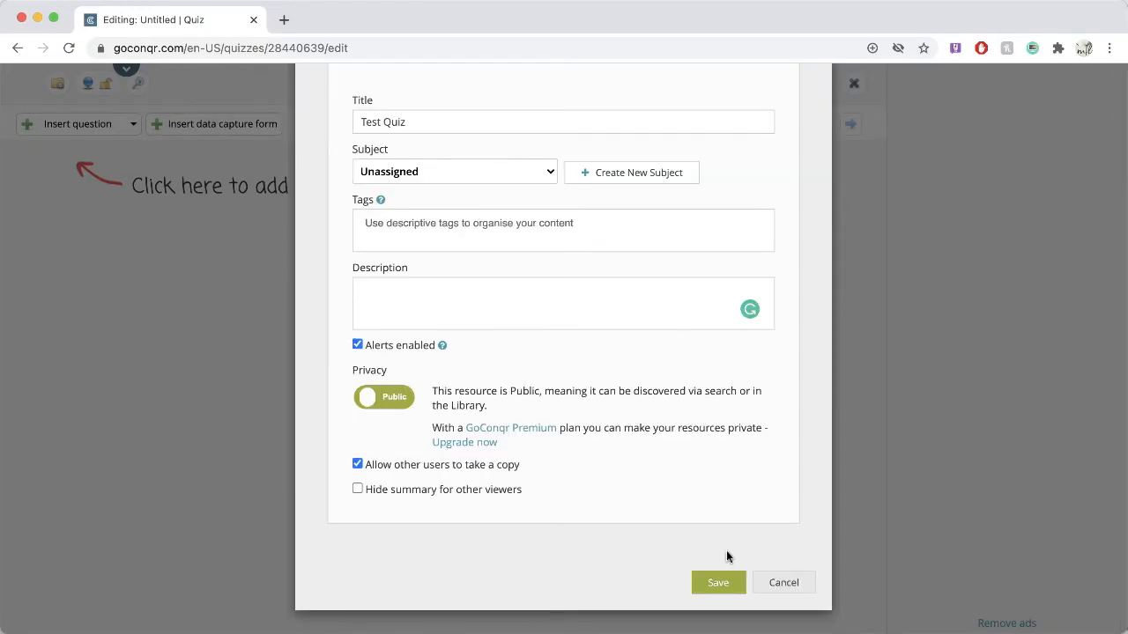
click(719, 590)
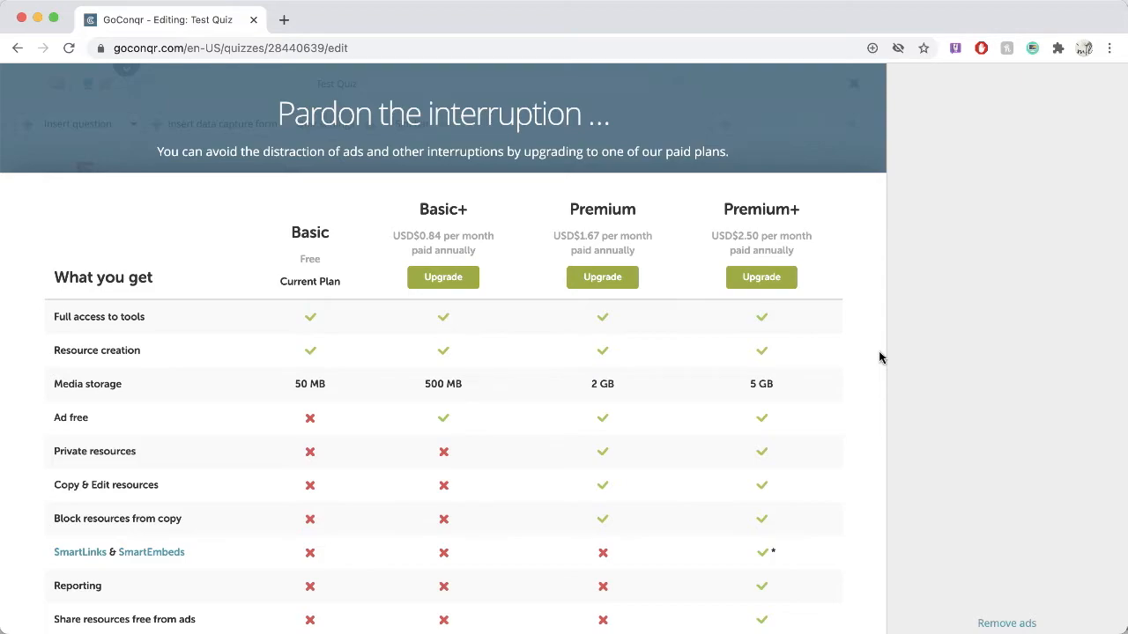
scroll(879, 357, down, 2)
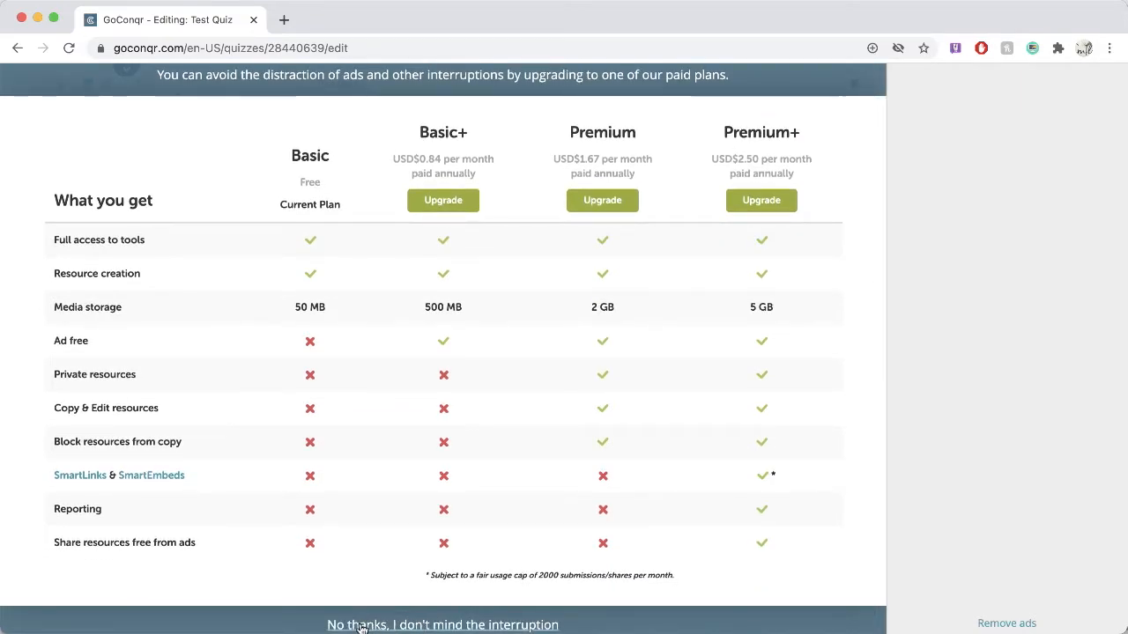
click(469, 627)
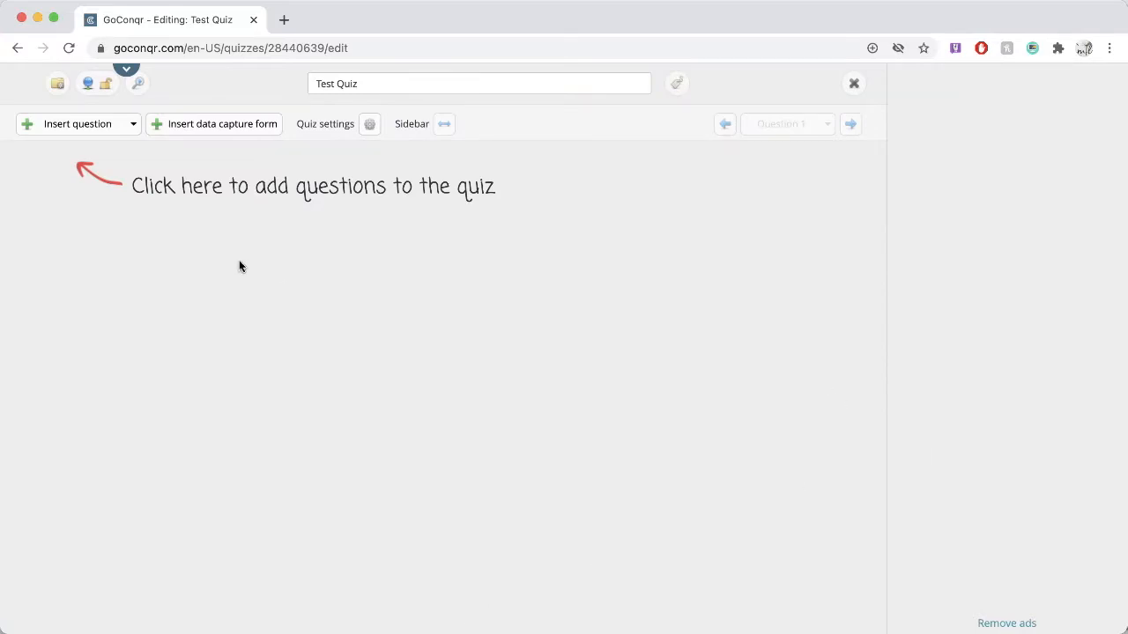
Step: Insert a multiple-choice question asking "What is the name of your favorite book?"
click(86, 131)
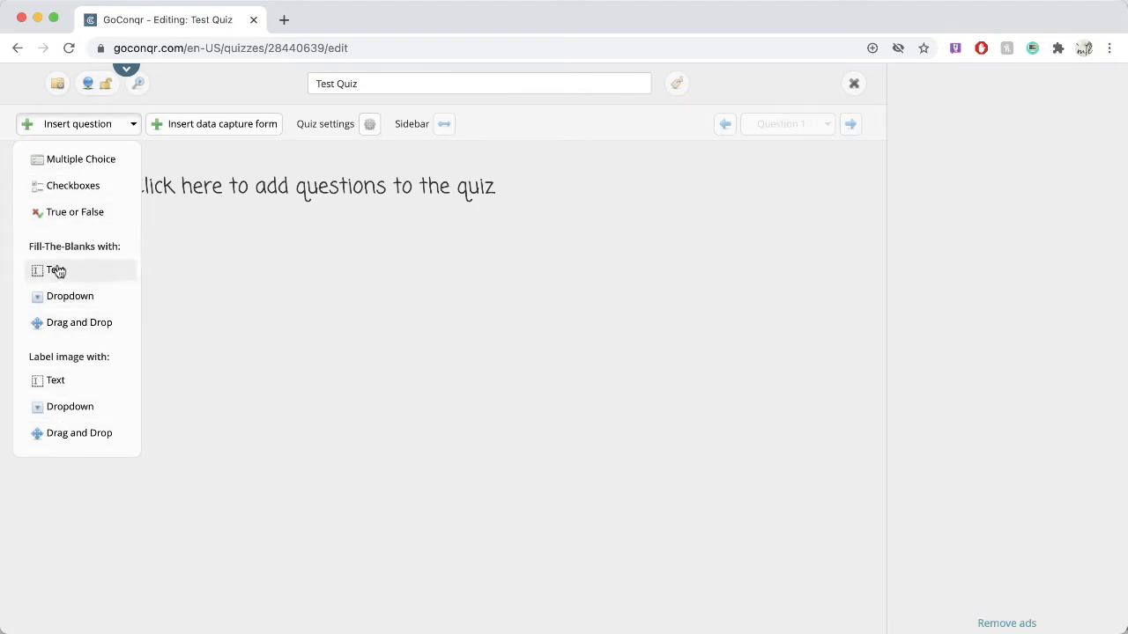
click(102, 166)
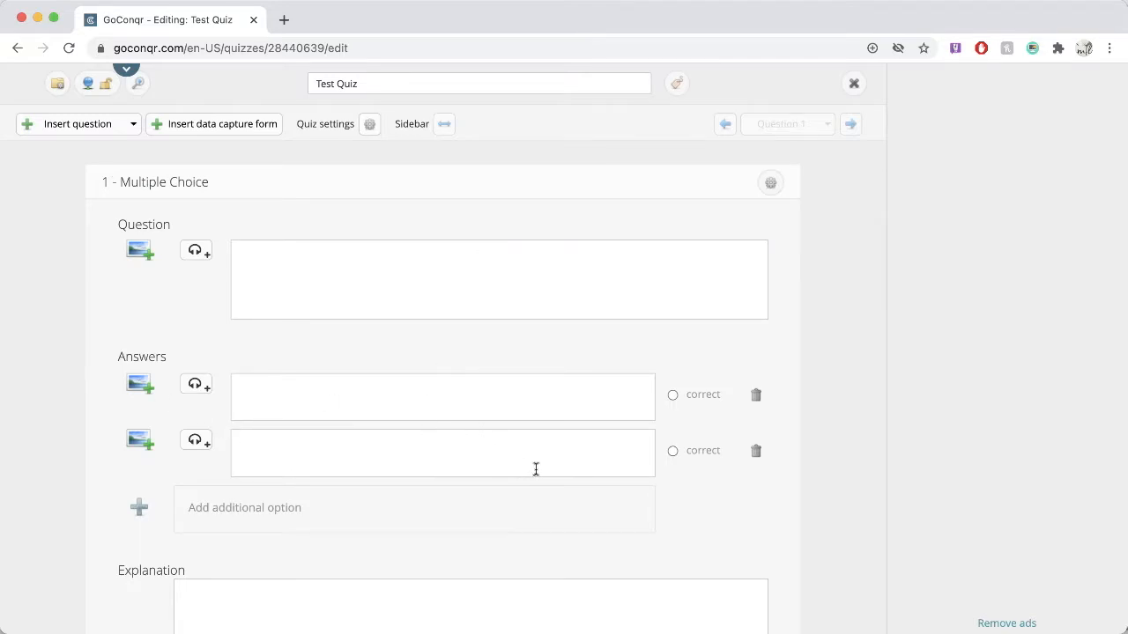
click(383, 265)
text(What is the name of your favorite book?)
Step: Enter three answer options for the question: "Qur'an", "The success of this world" and "Torah"
click(381, 398)
text(Qur'an)
click(382, 455)
text(Success of this world)
click(244, 445)
key(BackSpace)
text(The s)
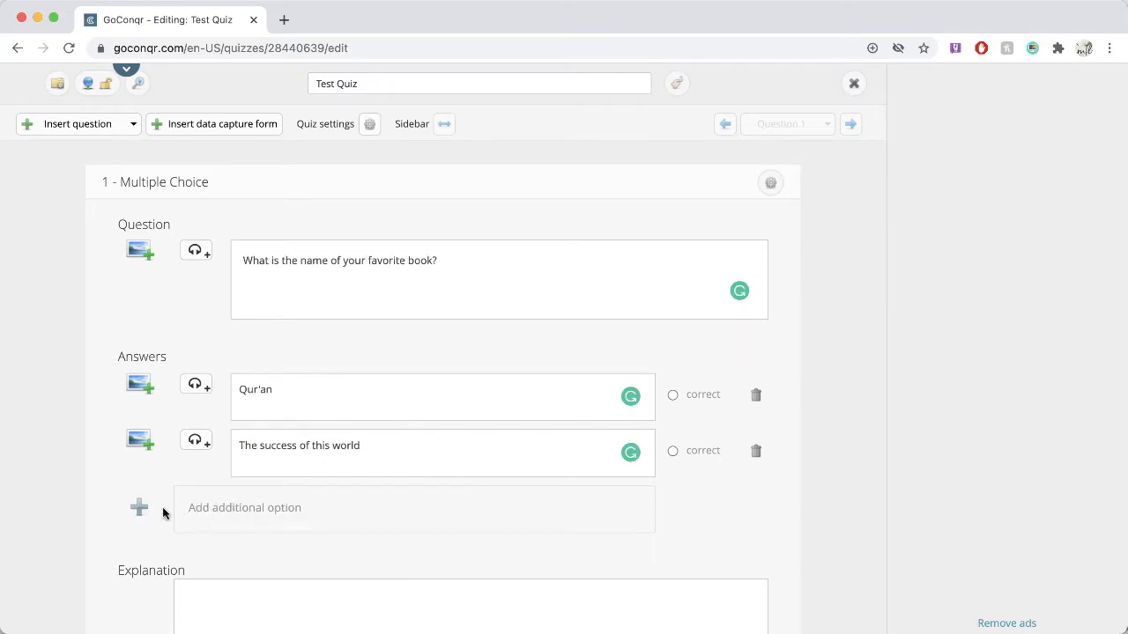
click(326, 517)
text(Torah)
Step: Mark "Qur'an" as the correct answer and save the question
scroll(412, 338, down, 1)
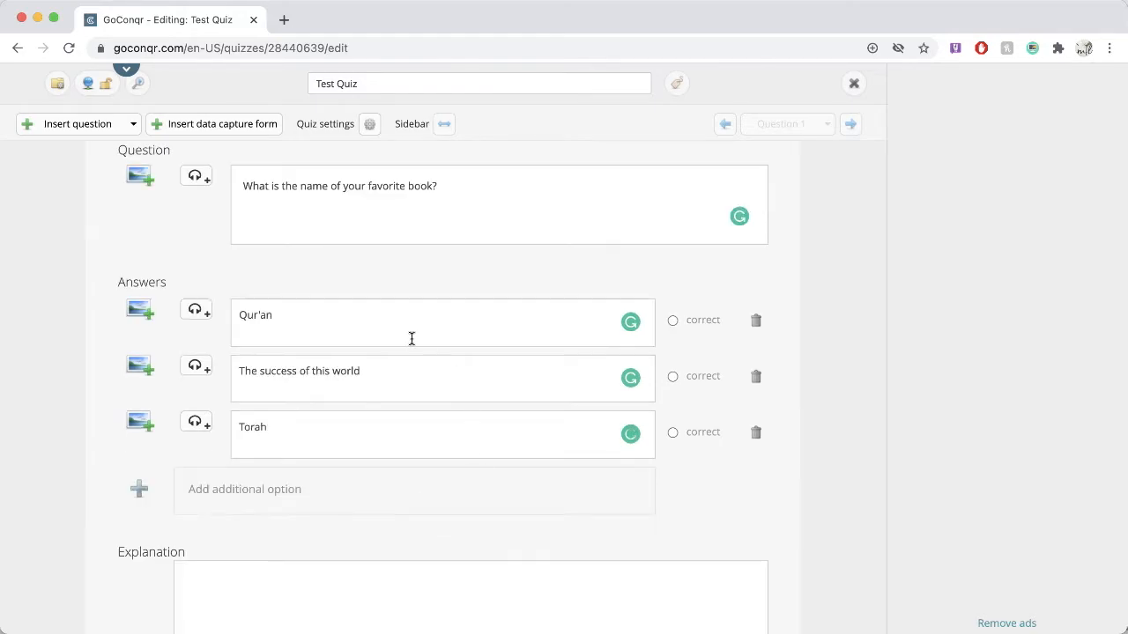
click(673, 322)
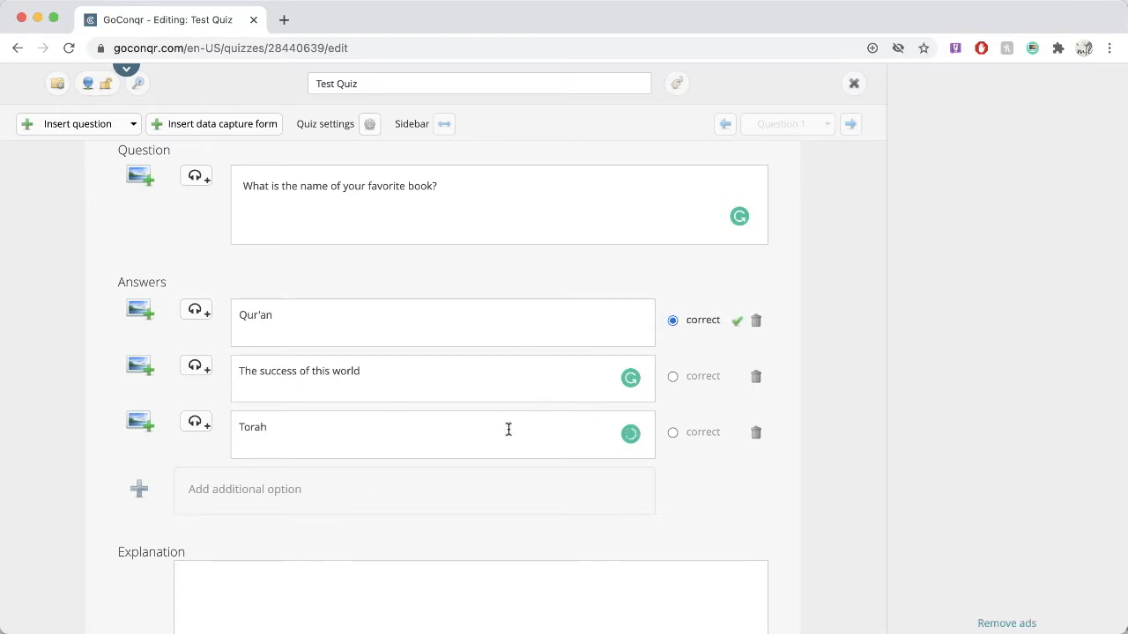
scroll(677, 441, up, 1)
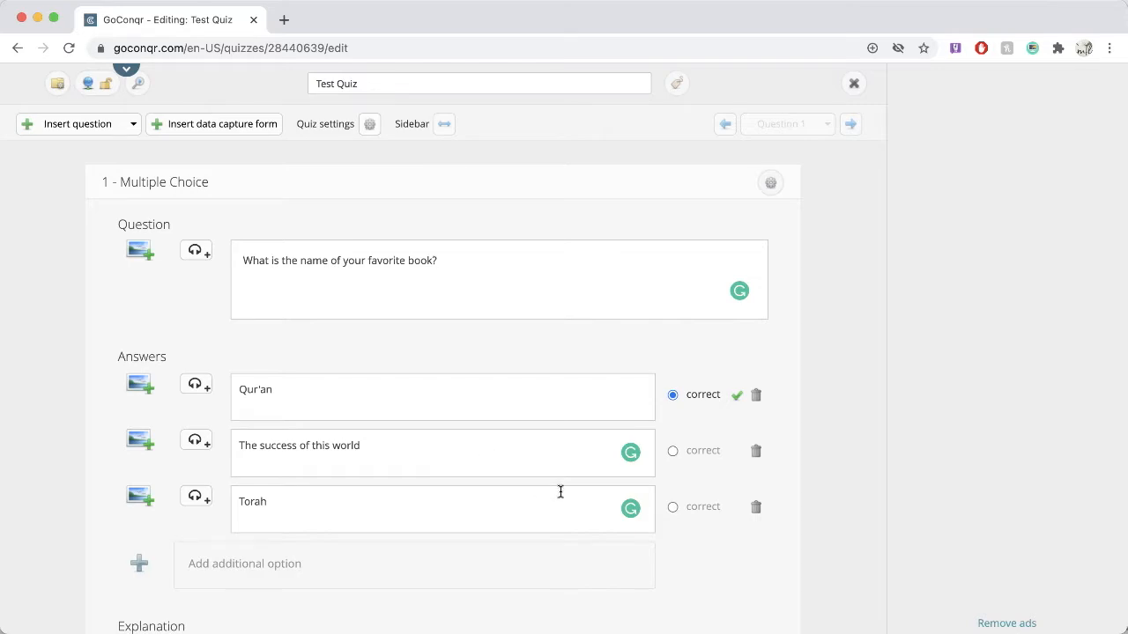
scroll(560, 491, down, 2)
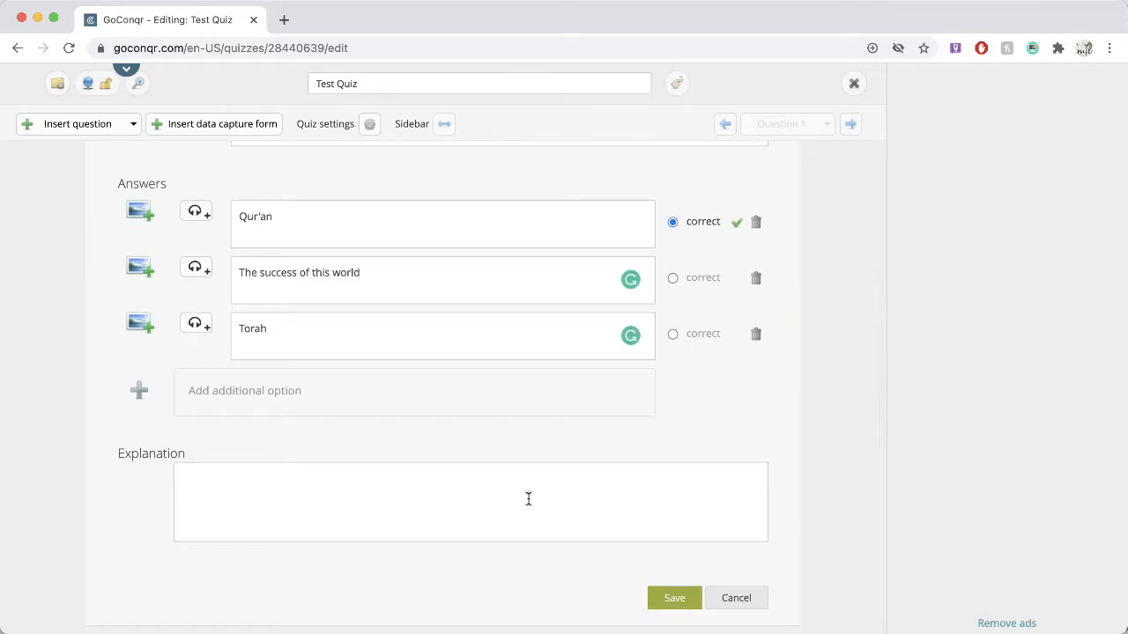
scroll(414, 360, up, 1)
scroll(414, 359, down, 1)
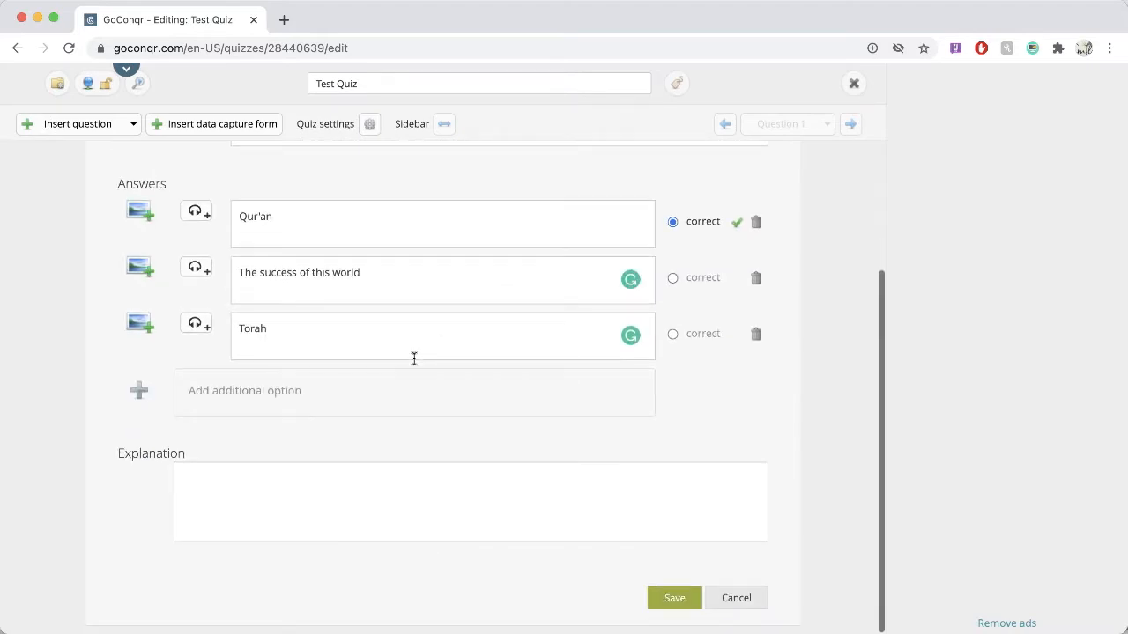
click(675, 605)
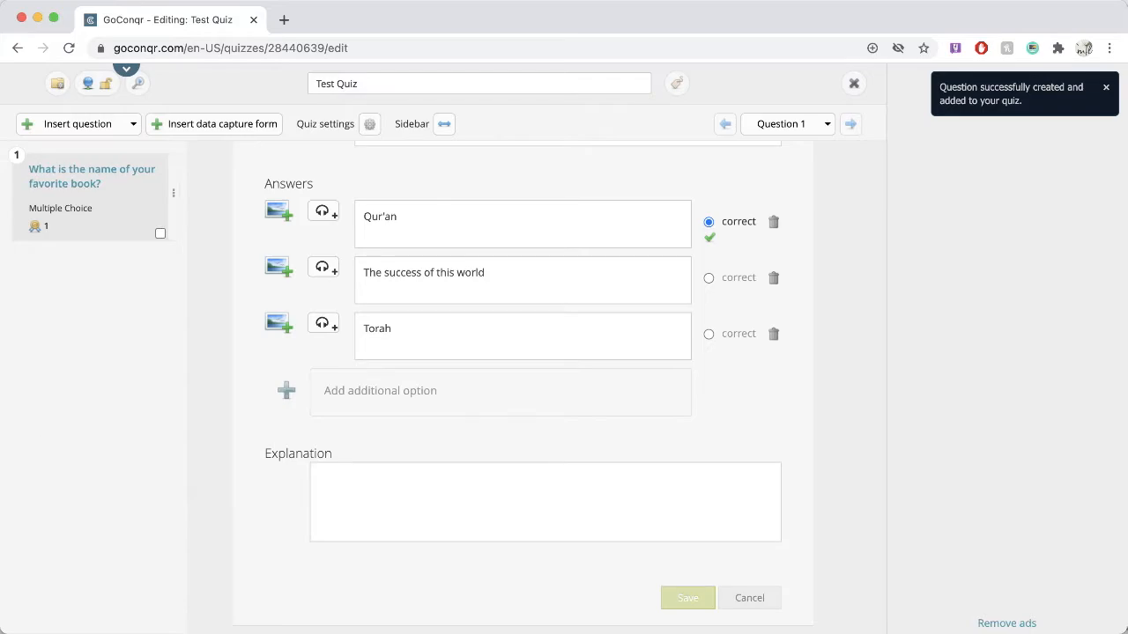
Step: Look over the available question types, and hide and restore the question sidebar
click(106, 128)
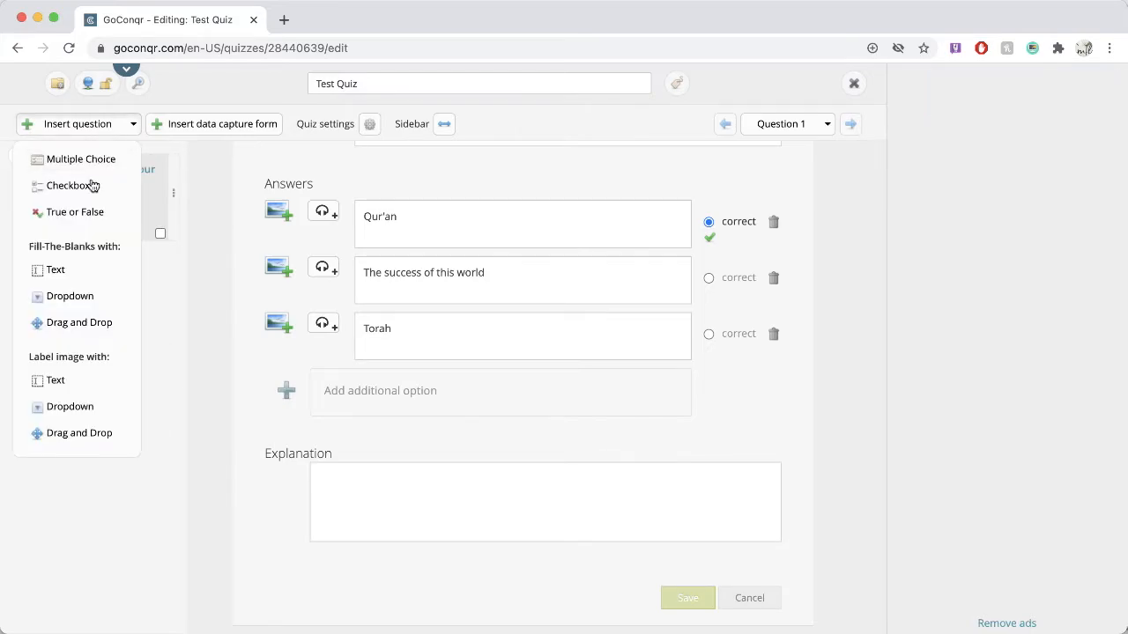
click(207, 201)
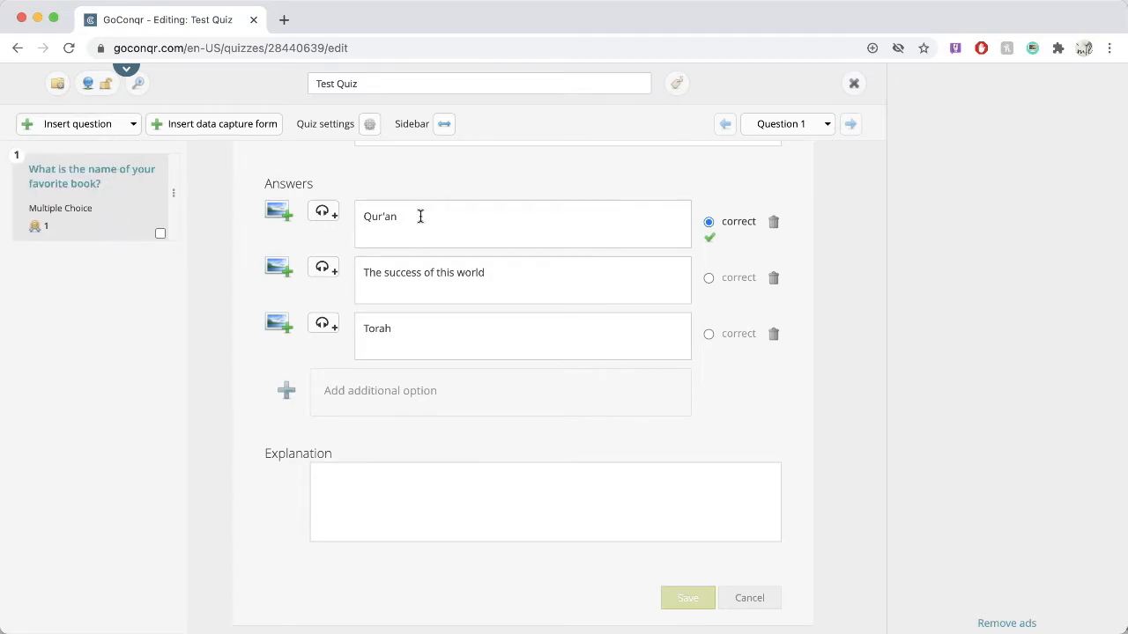
click(445, 124)
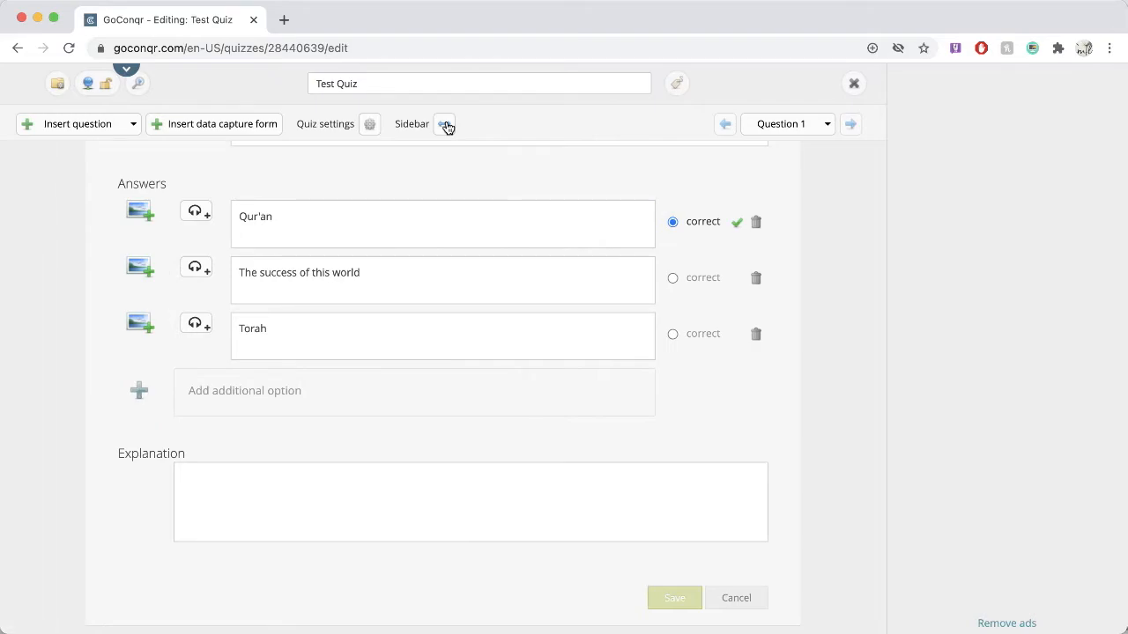
click(446, 126)
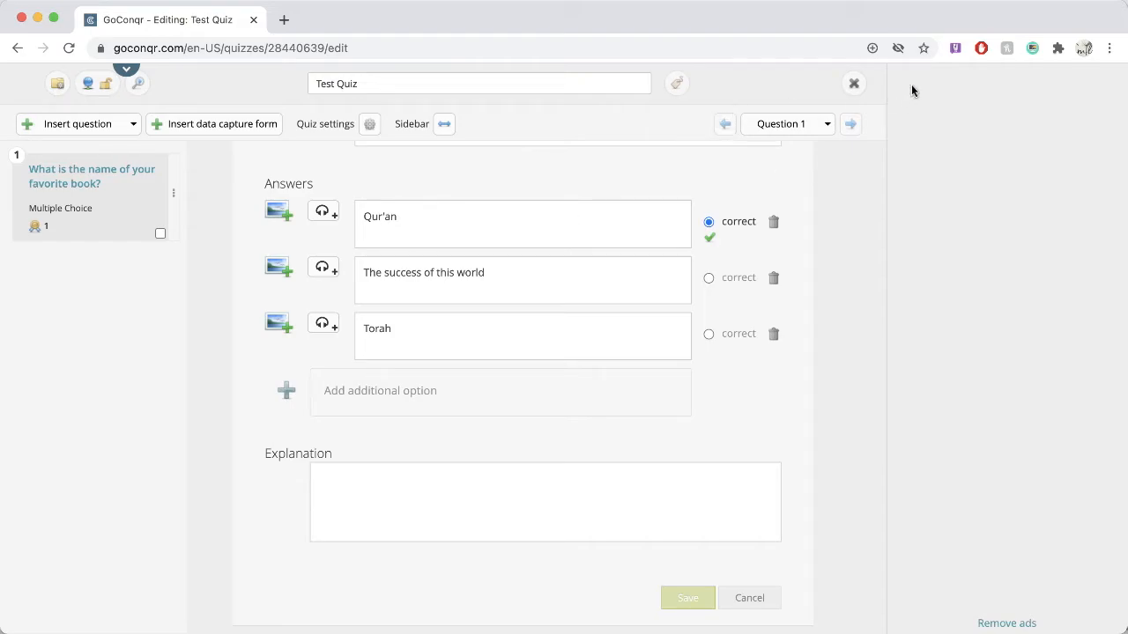
Step: Exit the quiz editor, skipping the prompt for further resource details
click(854, 85)
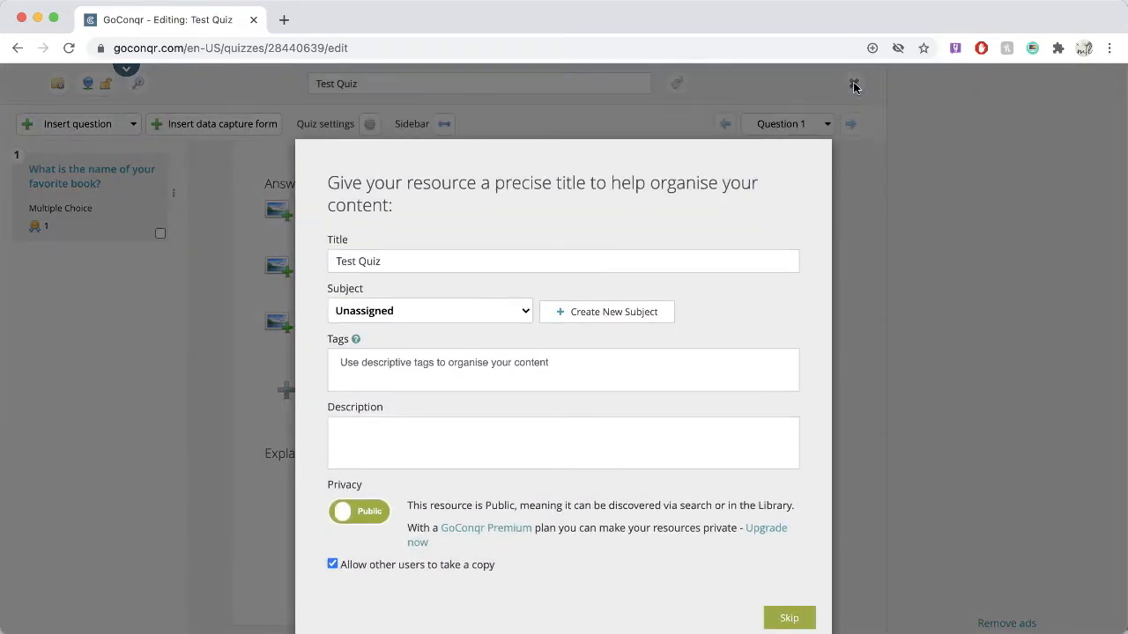
scroll(584, 370, down, 2)
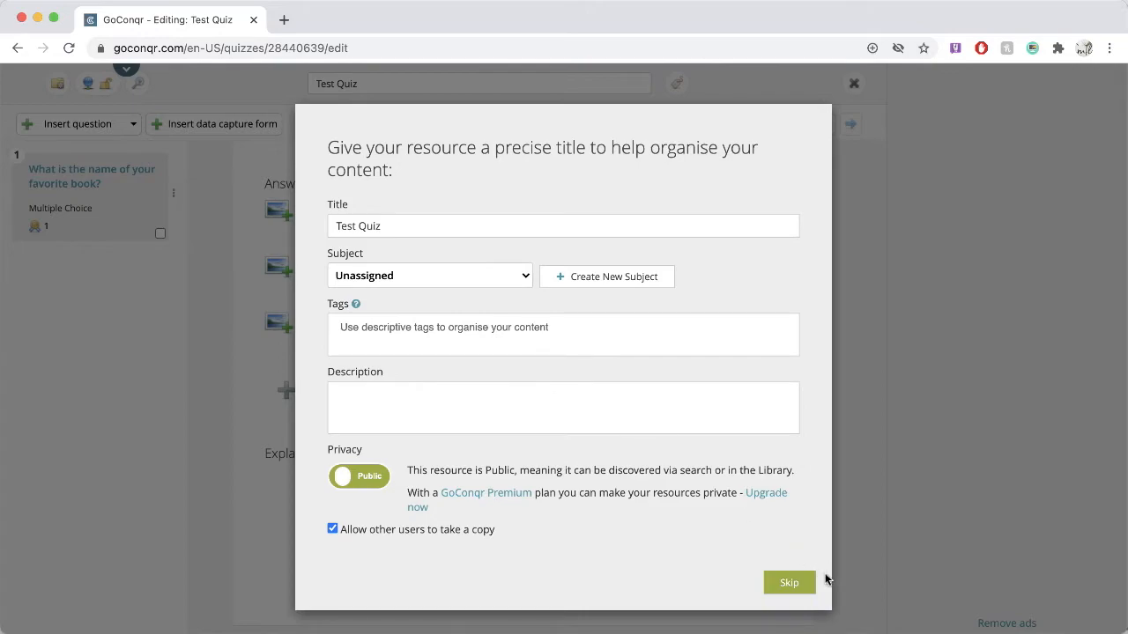
click(792, 581)
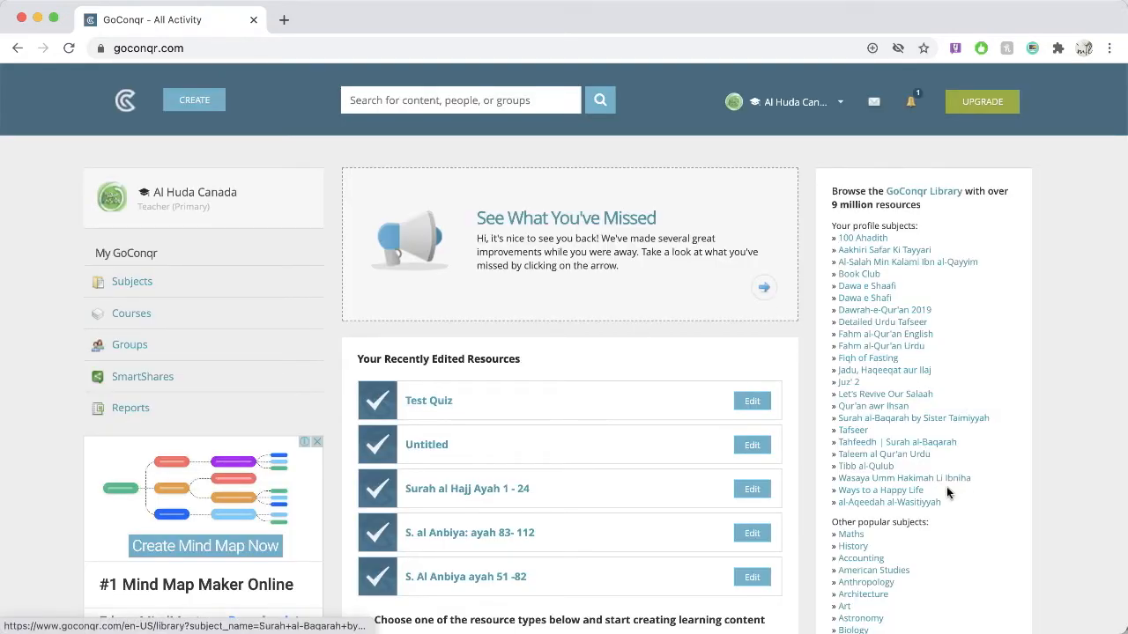
Step: Open Test Quiz from the recently edited resources and view it as a quiz taker would
click(428, 403)
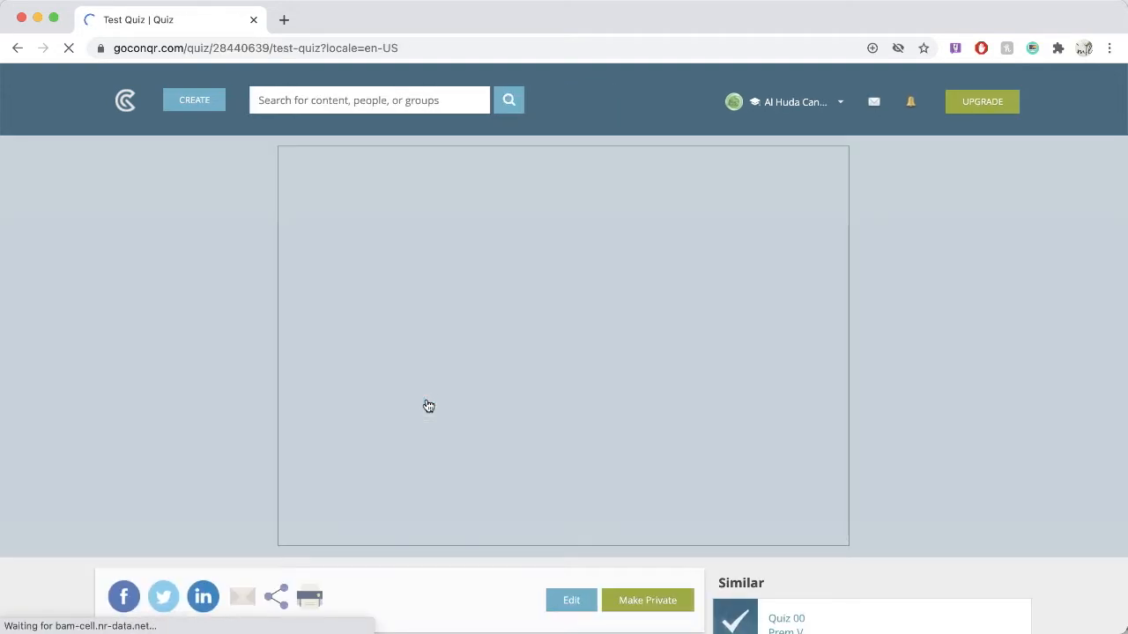
scroll(1008, 433, down, 1)
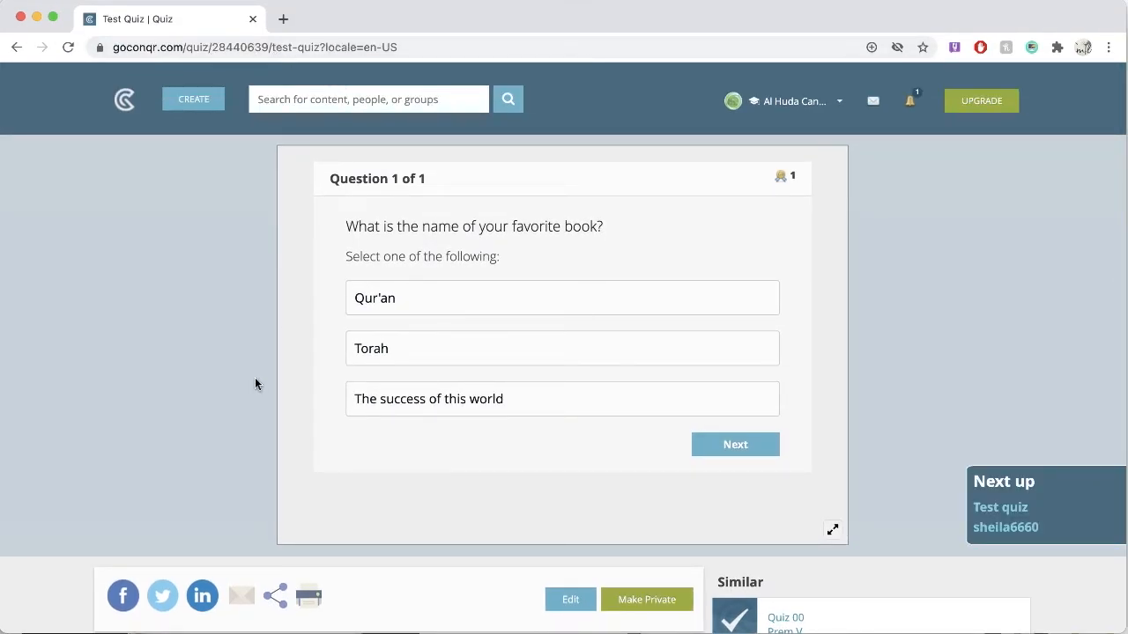
scroll(493, 297, down, 5)
scroll(241, 322, up, 5)
scroll(264, 418, down, 5)
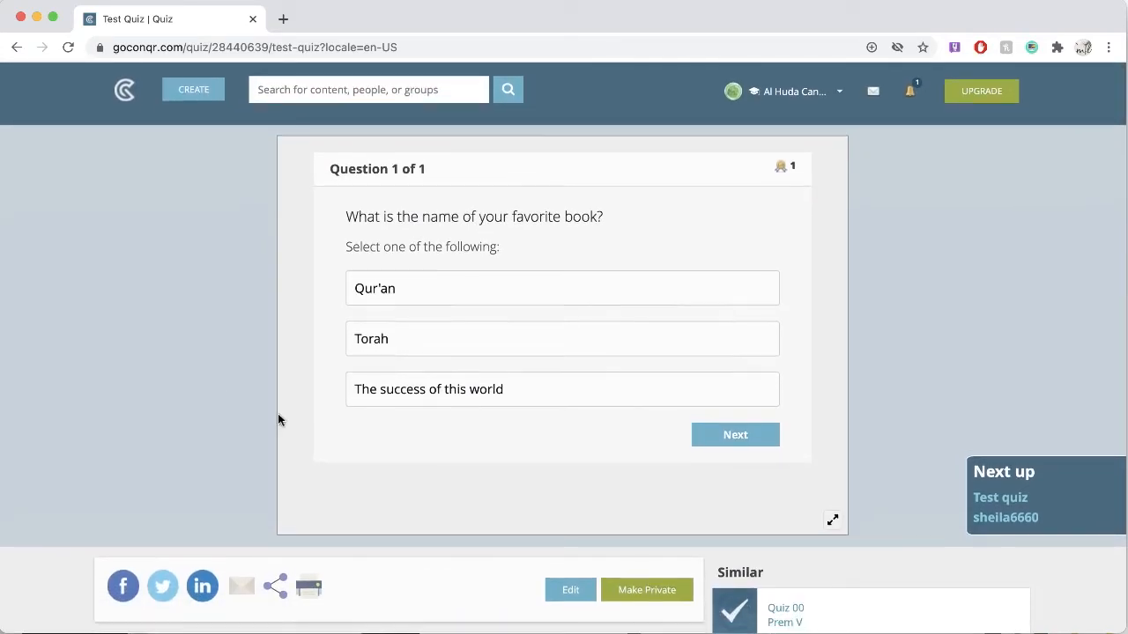
scroll(497, 385, up, 5)
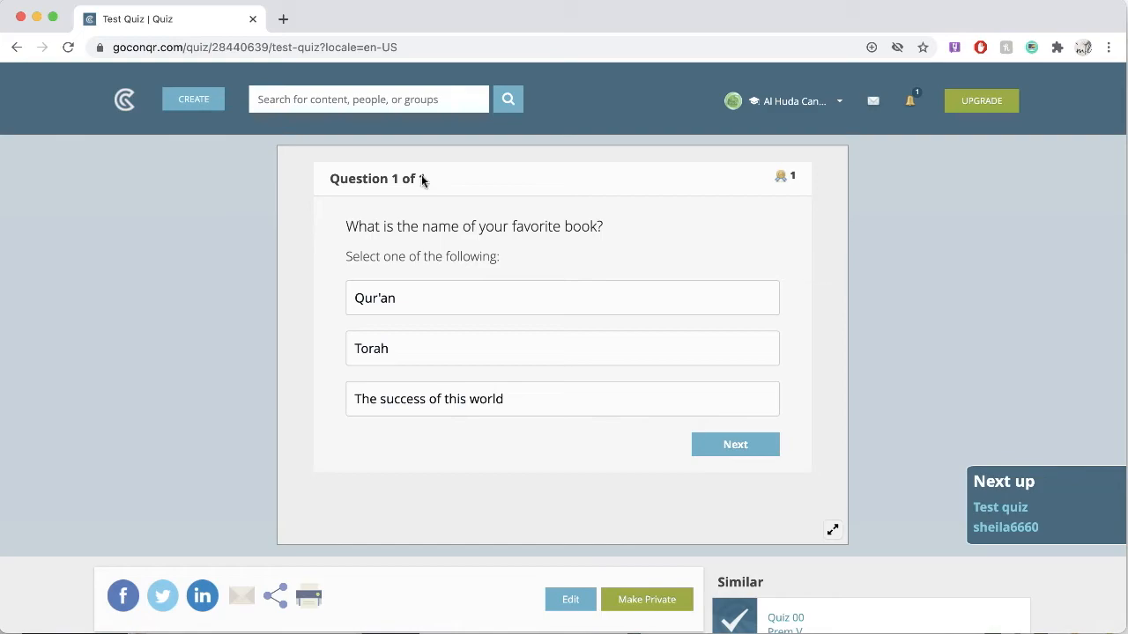
click(336, 50)
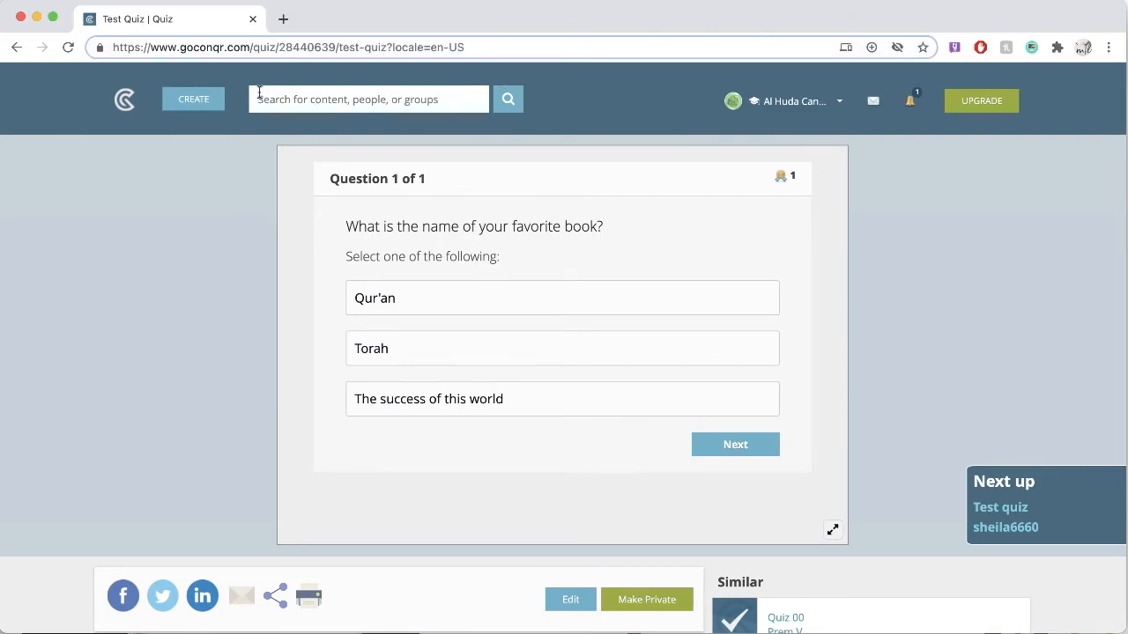
click(352, 50)
drag(335, 49, 503, 47)
key(BackSpace)
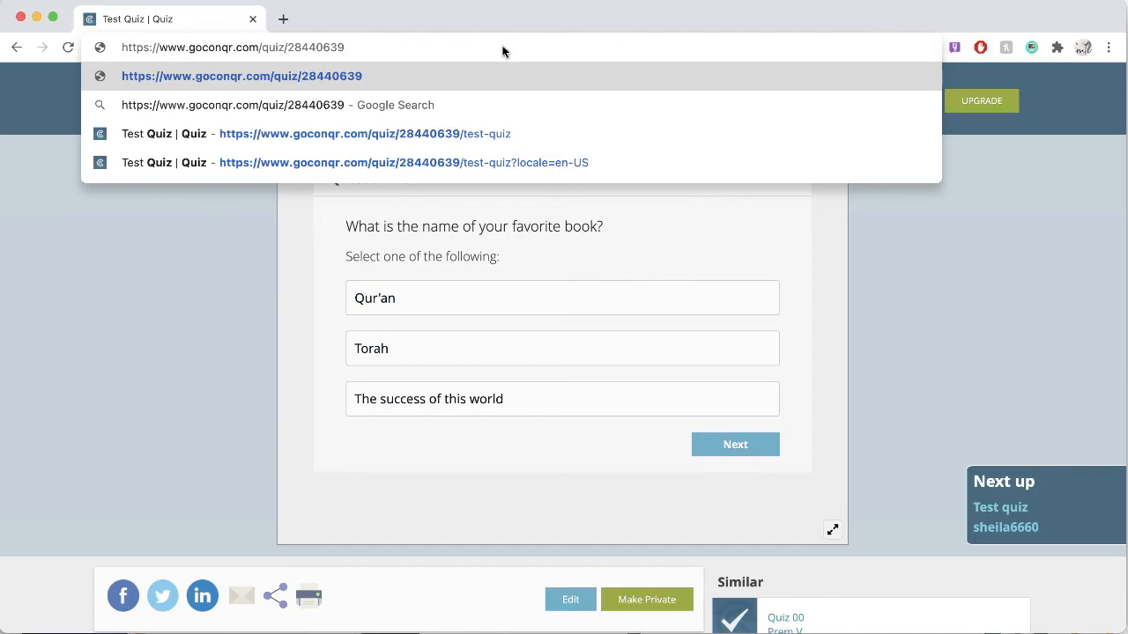
double_click(270, 48)
text(p)
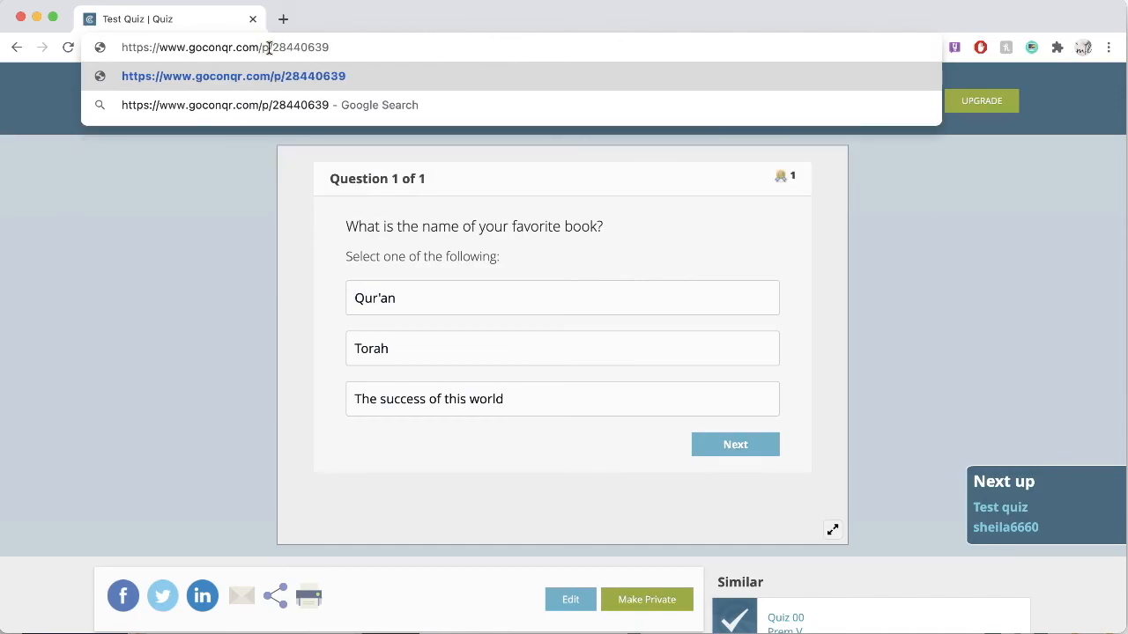
key(Return)
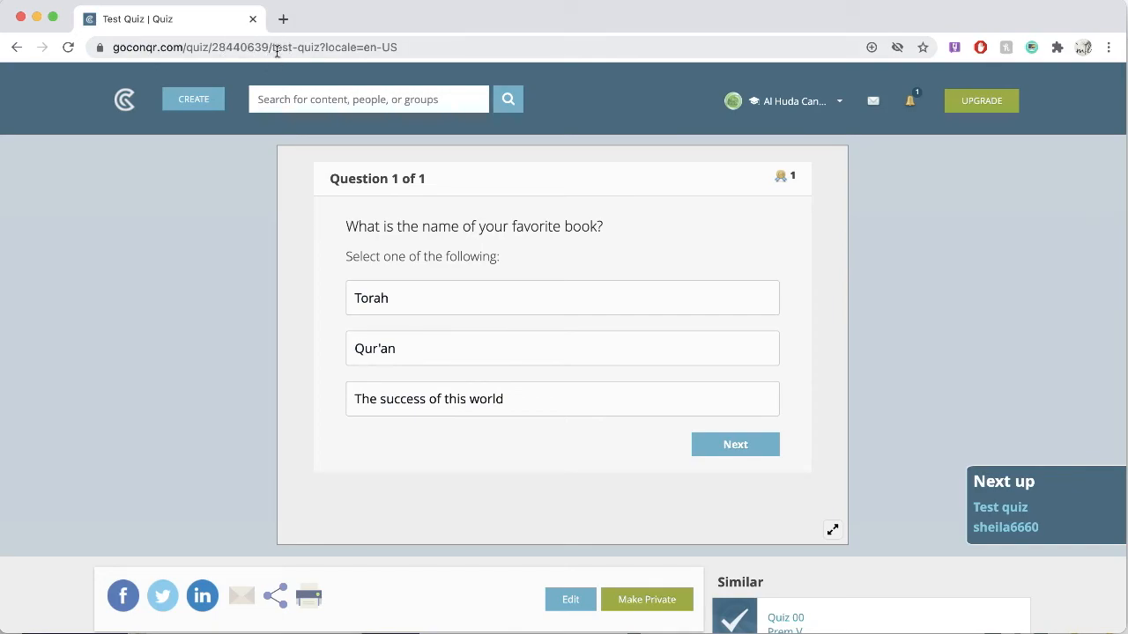
Step: Convert the full Test Quiz address to goconqr.com/p/28440639 again, open the full-page quiz, and select its page address
drag(269, 50, 430, 46)
key(BackSpace)
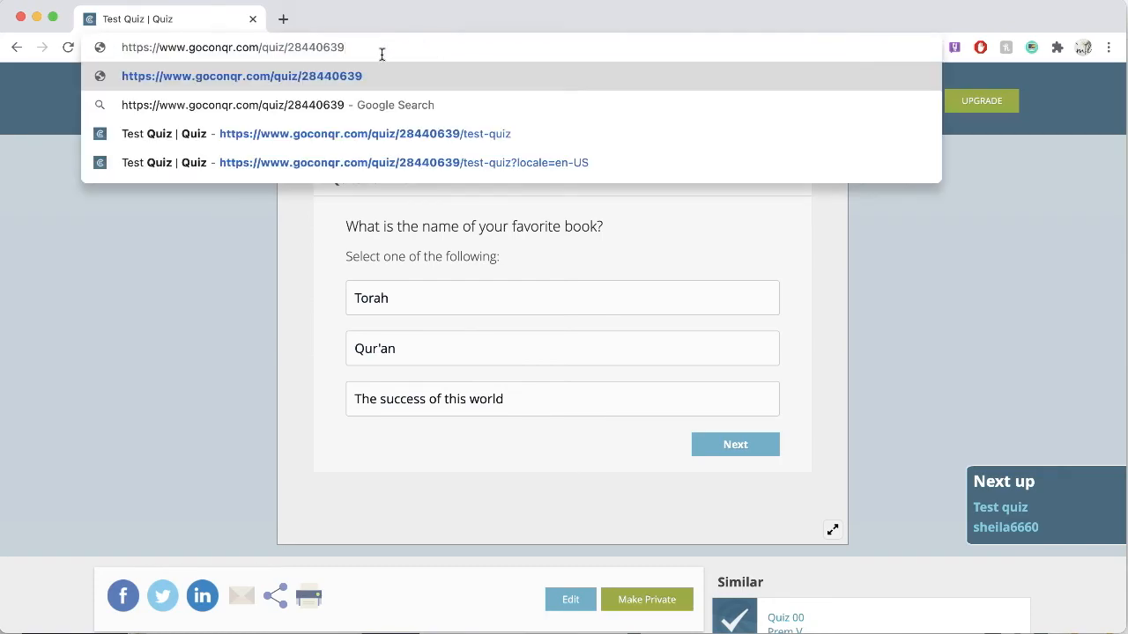
double_click(277, 49)
text(p)
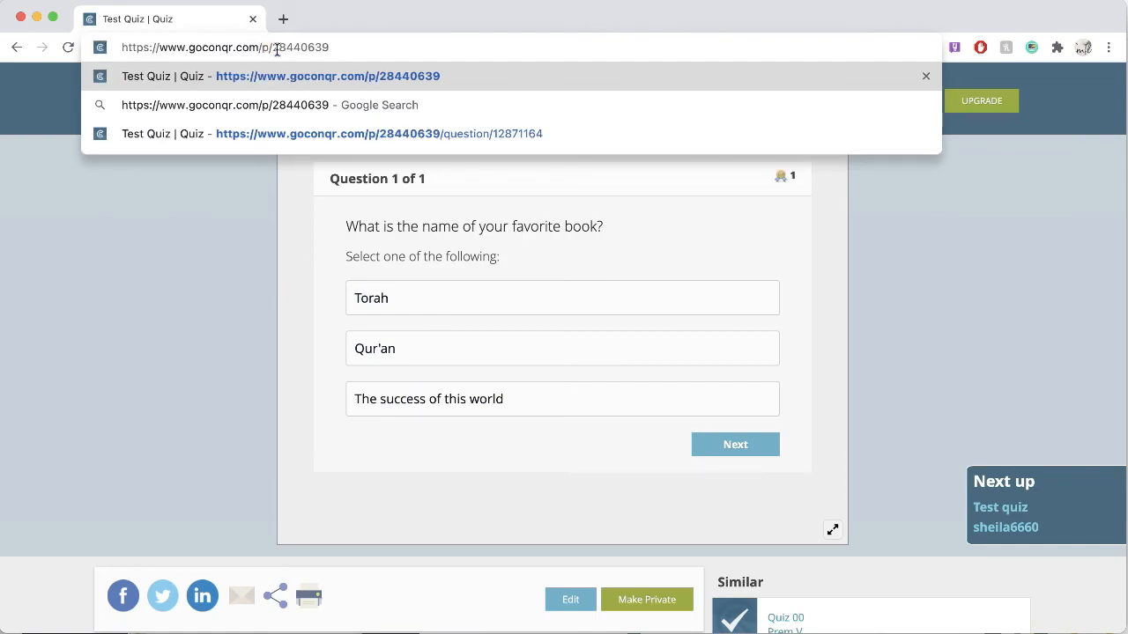
key(Return)
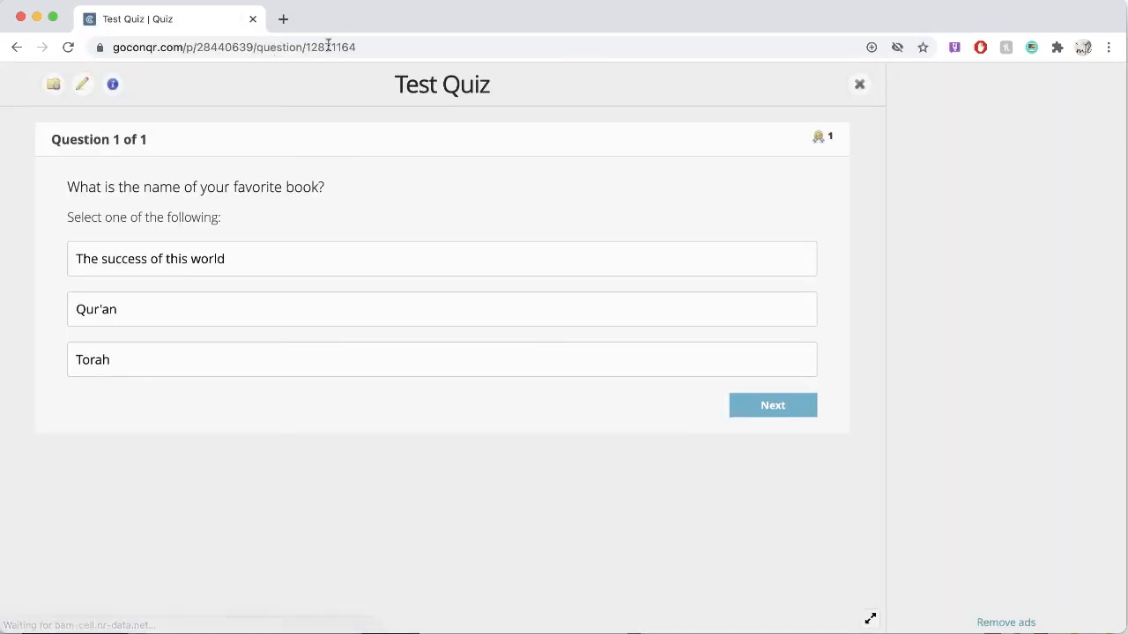
scroll(478, 383, down, 2)
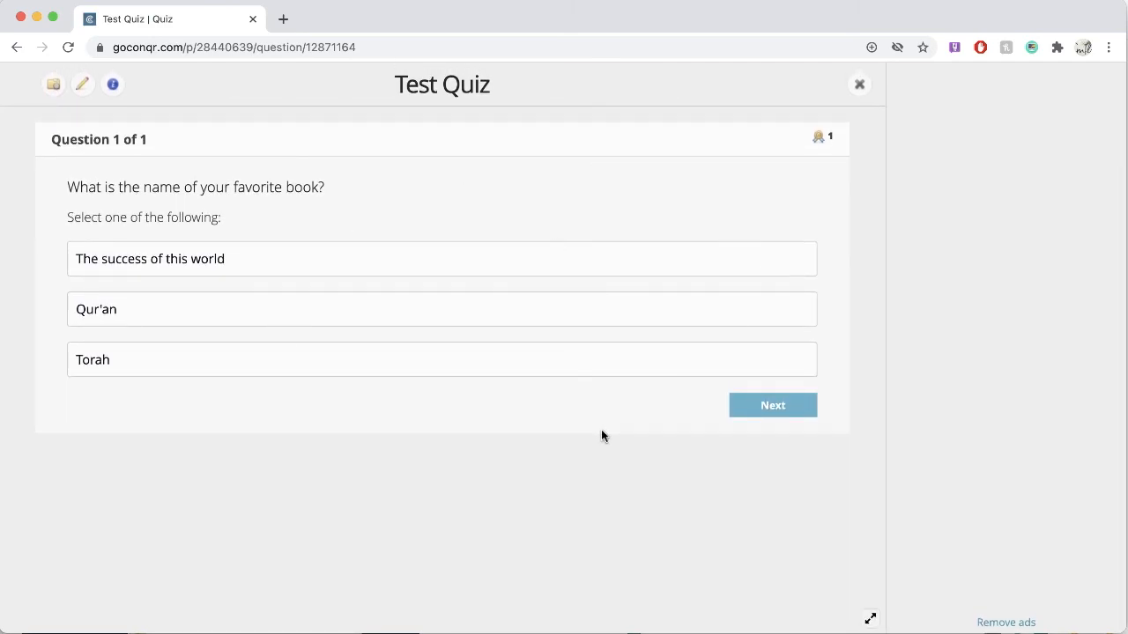
click(431, 47)
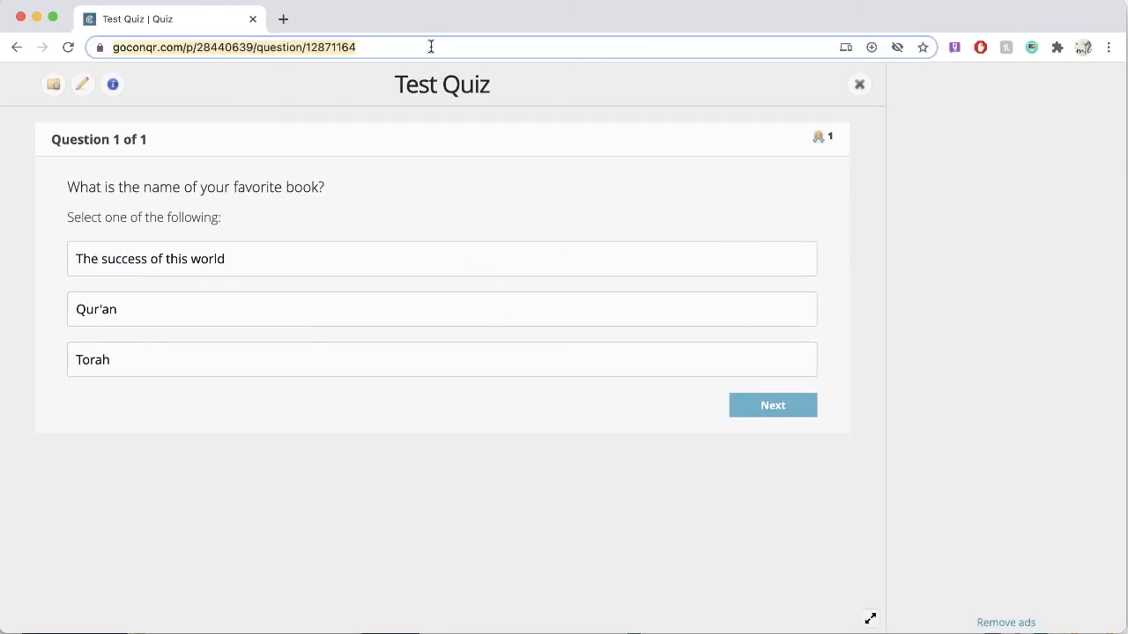